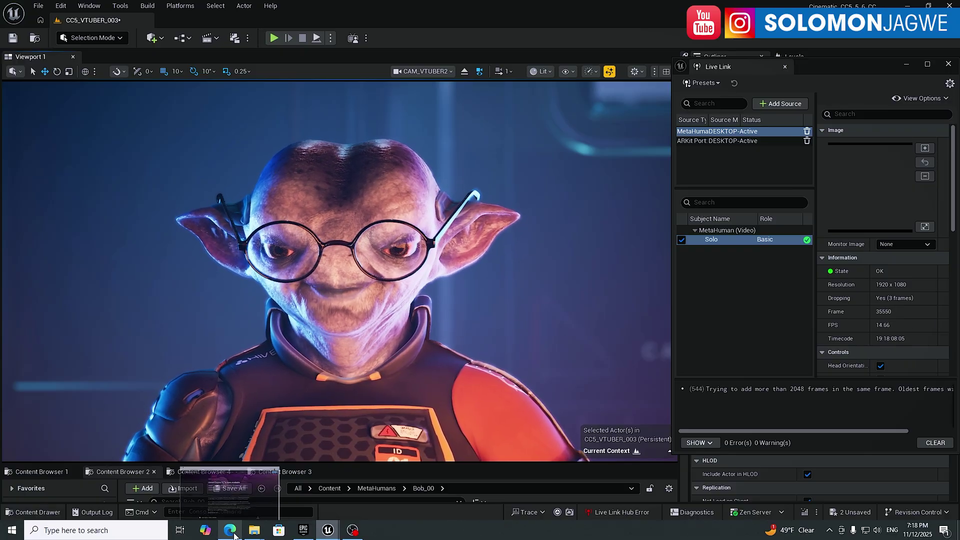
Switch from the editor to the Edge tab showing the 'Unreal Engine 5.7 is now available' news
left_click(230, 485)
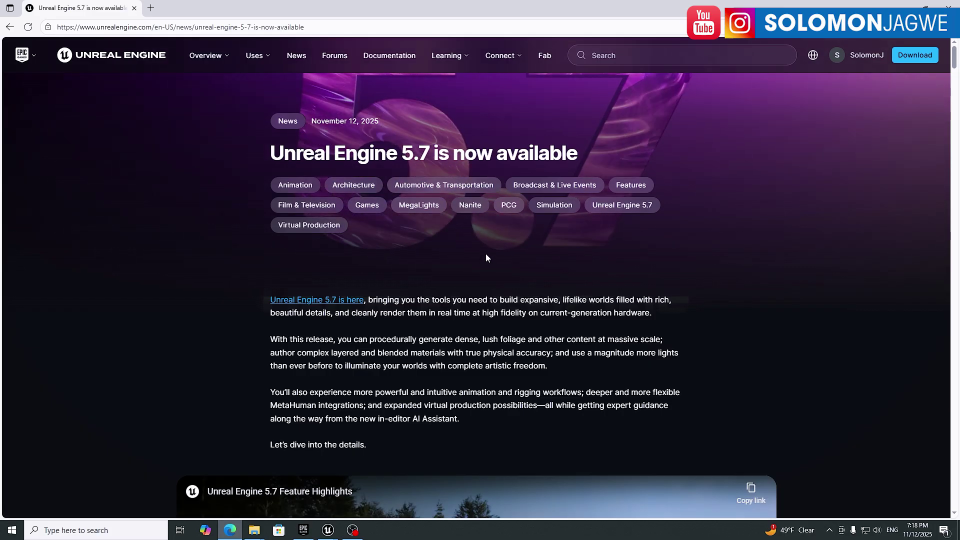
Scroll down the 5.7 announcement page to the Feature Highlights video
scroll(485, 254, "down", 7)
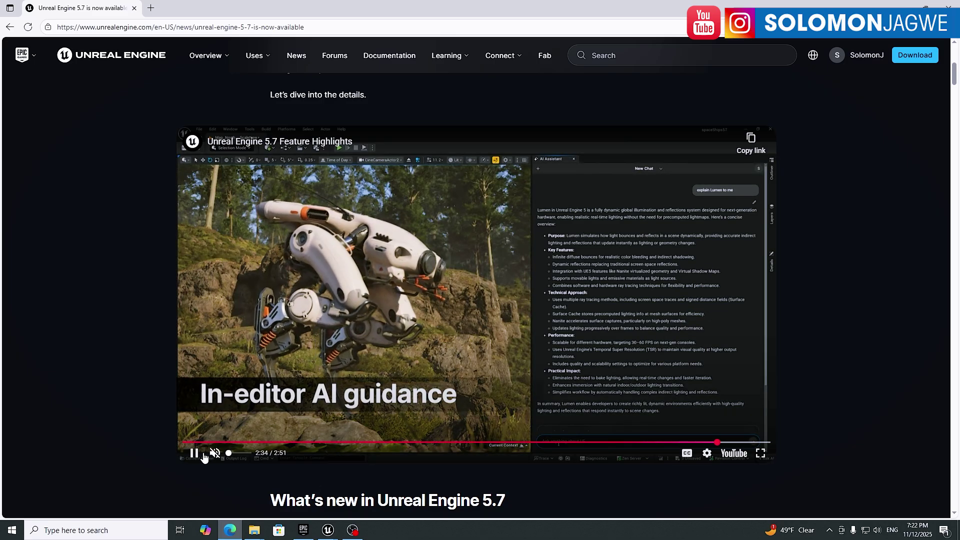
Return to Unreal Editor, reposition the Live Link window, and list its available source types
mouse_move(326, 533)
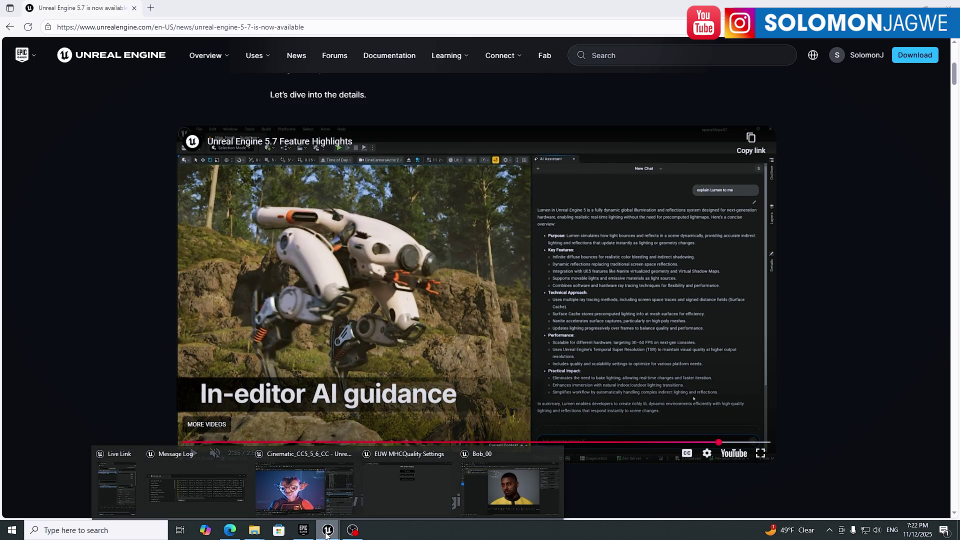
left_click(301, 496)
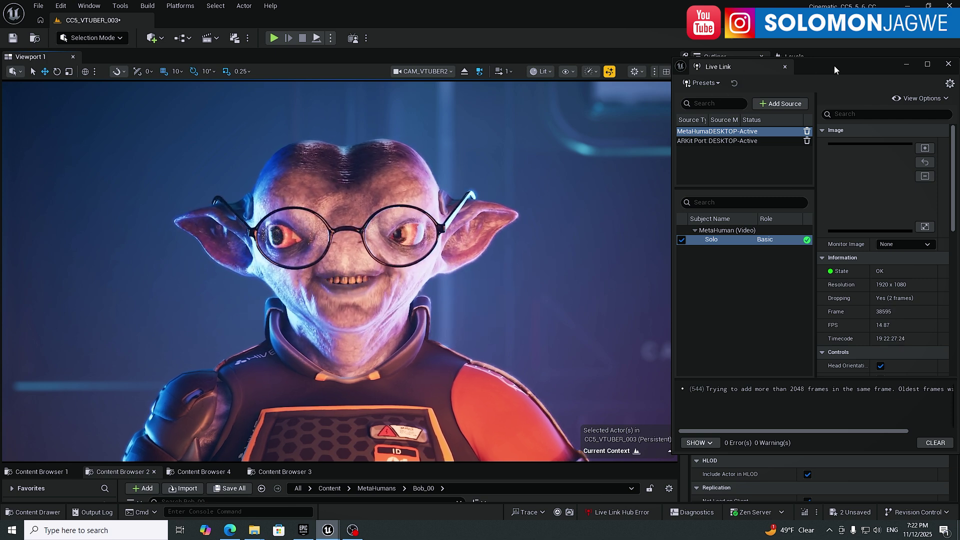
left_click_drag(838, 65, 680, 52)
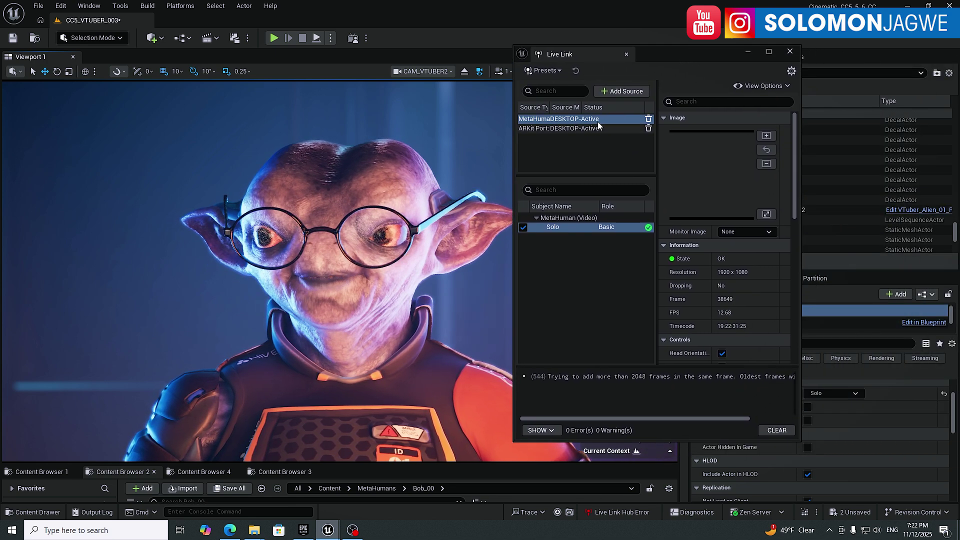
left_click(612, 92)
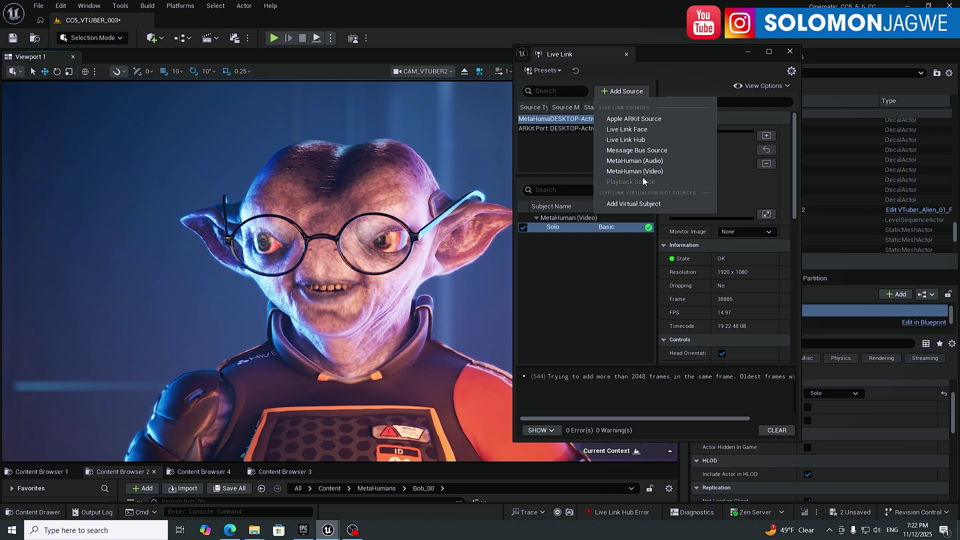
Dismiss the source list and delete the ARKit and MetaHuman (Video) Live Link sources
left_click(572, 158)
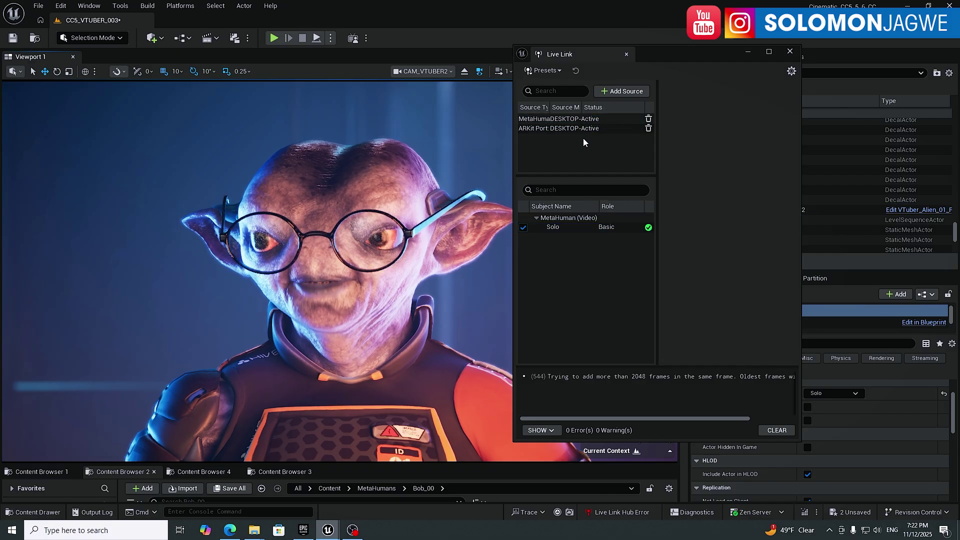
left_click(649, 128)
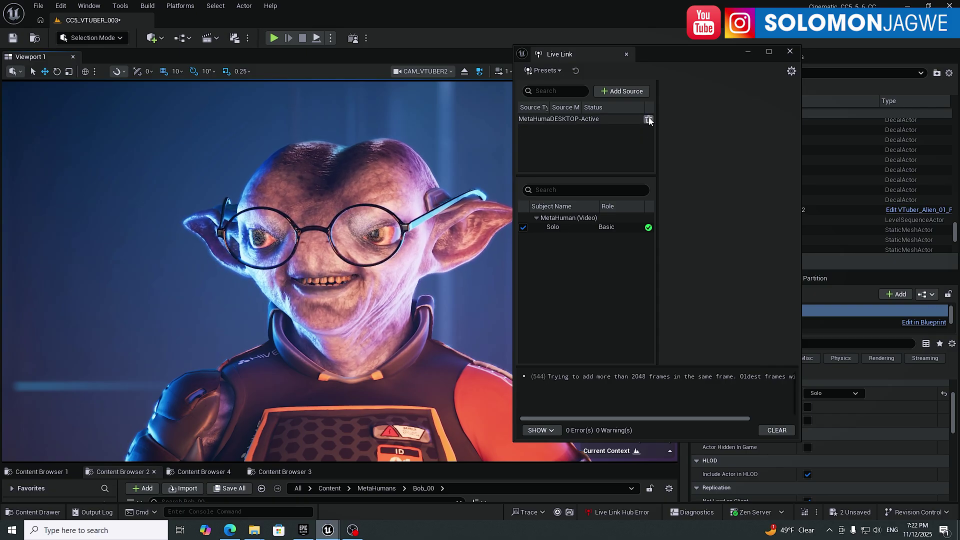
left_click(649, 118)
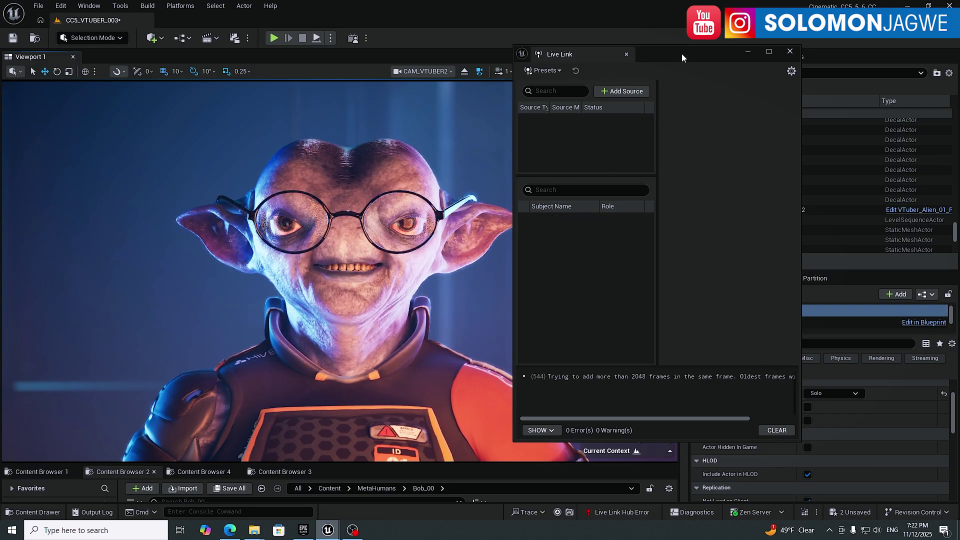
Untick Use MH Animator on VTuber_Alien_01_Rig_BP2 and move Live Link back up
left_click_drag(680, 56, 544, 292)
left_click(768, 210)
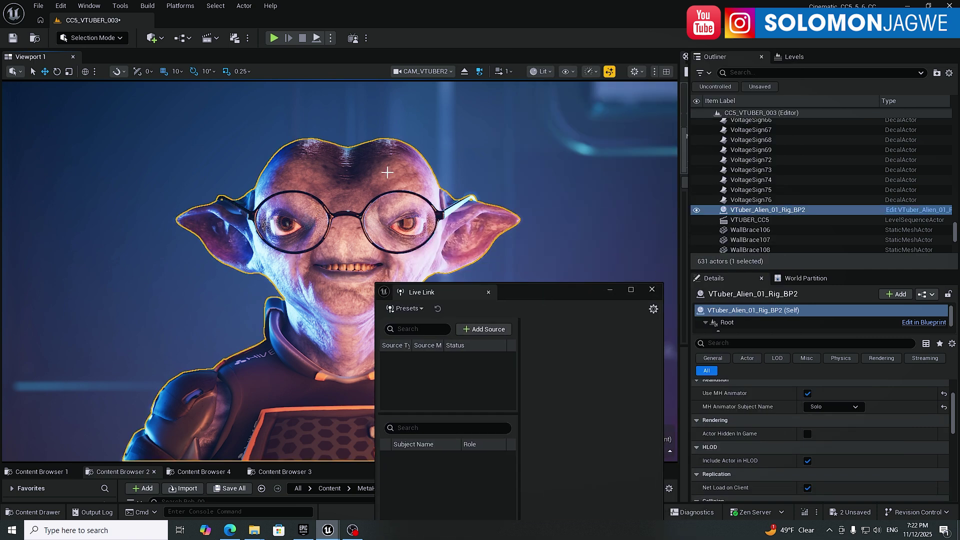
left_click(808, 394)
left_click(808, 393)
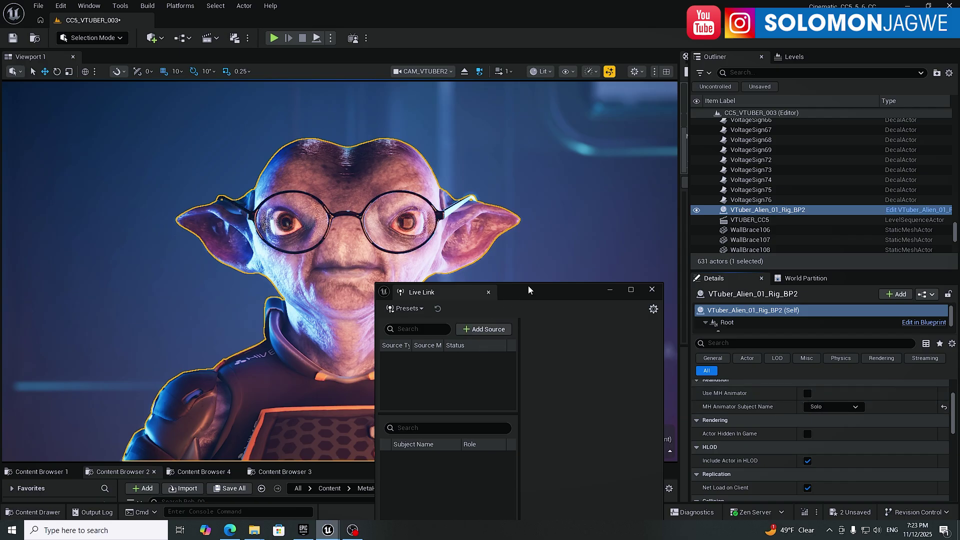
left_click_drag(530, 291, 659, 150)
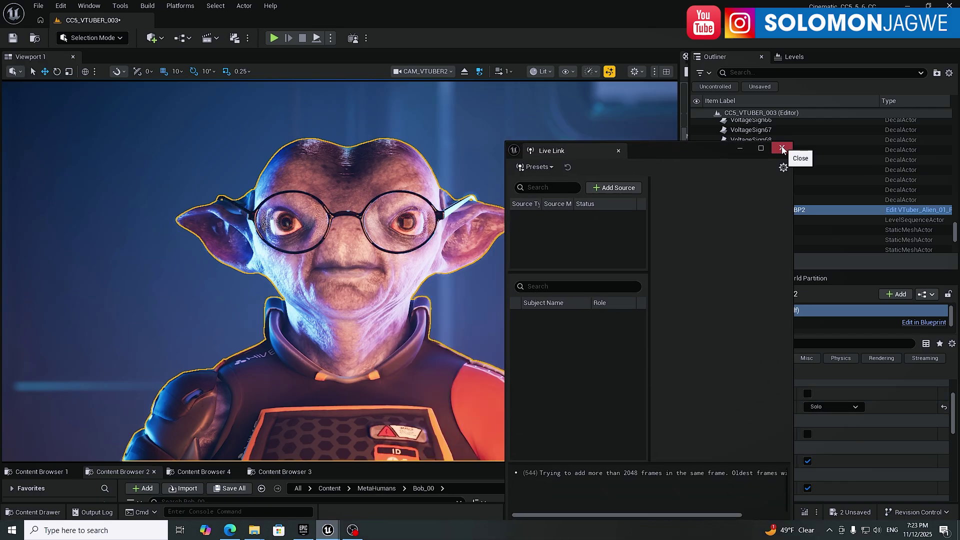
Add a MetaHuman (Video) source and widen the Live Link window to show its settings
left_click(604, 188)
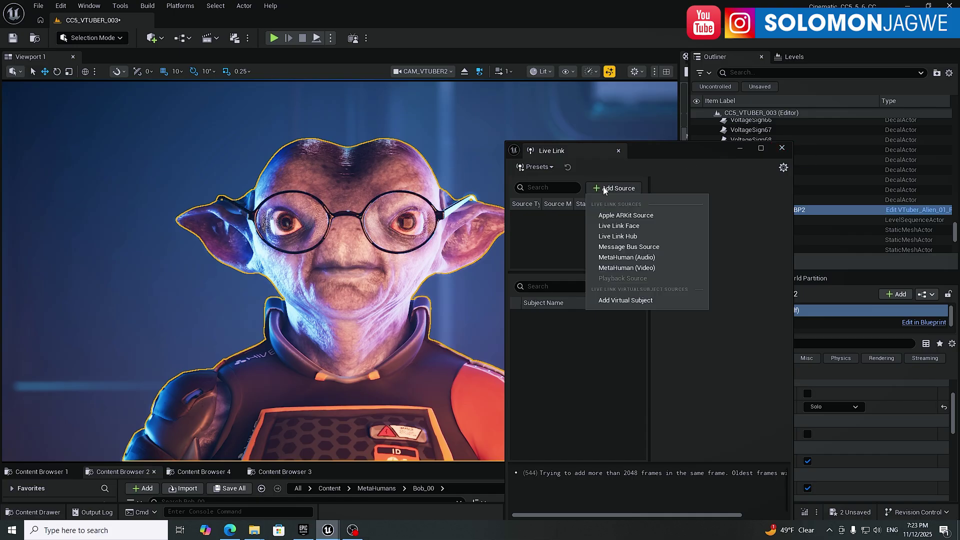
left_click(614, 266)
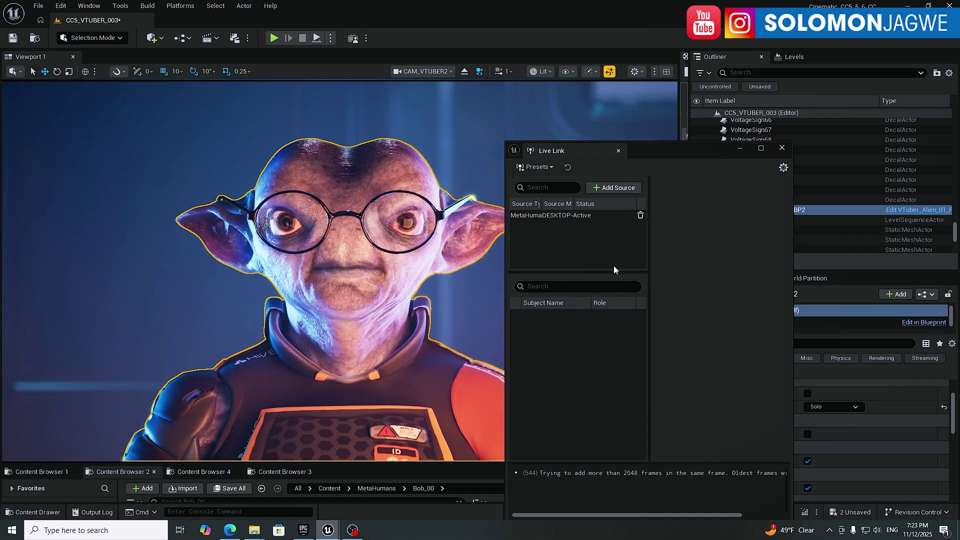
left_click(536, 215)
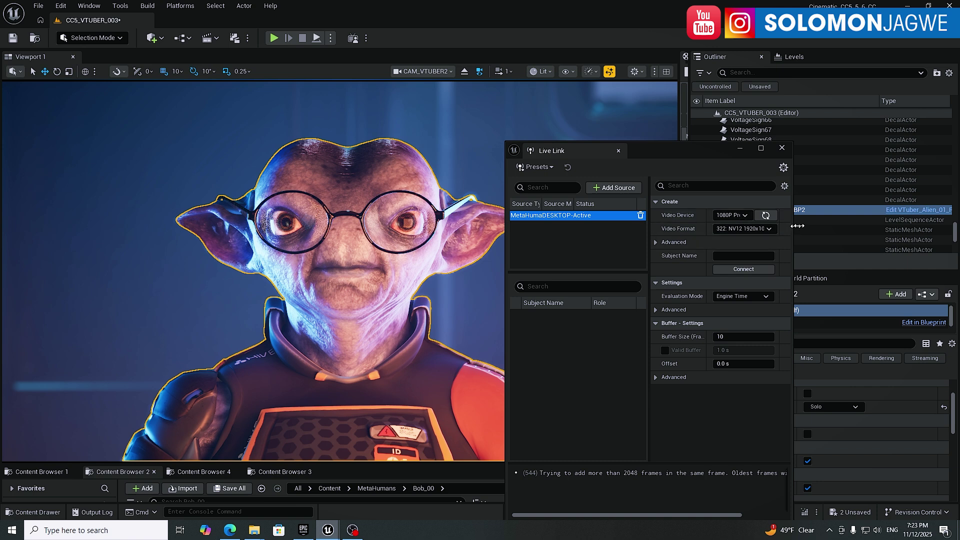
left_click_drag(795, 490, 872, 490)
left_click_drag(686, 238, 663, 239)
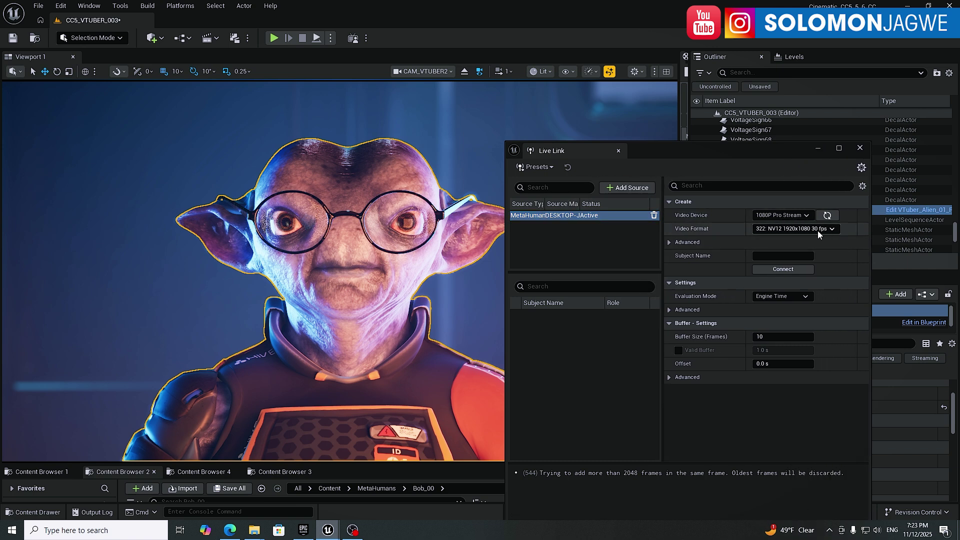
Name the subject SoloVtuber, connect the webcam source, and view the subject's details
left_click(778, 256)
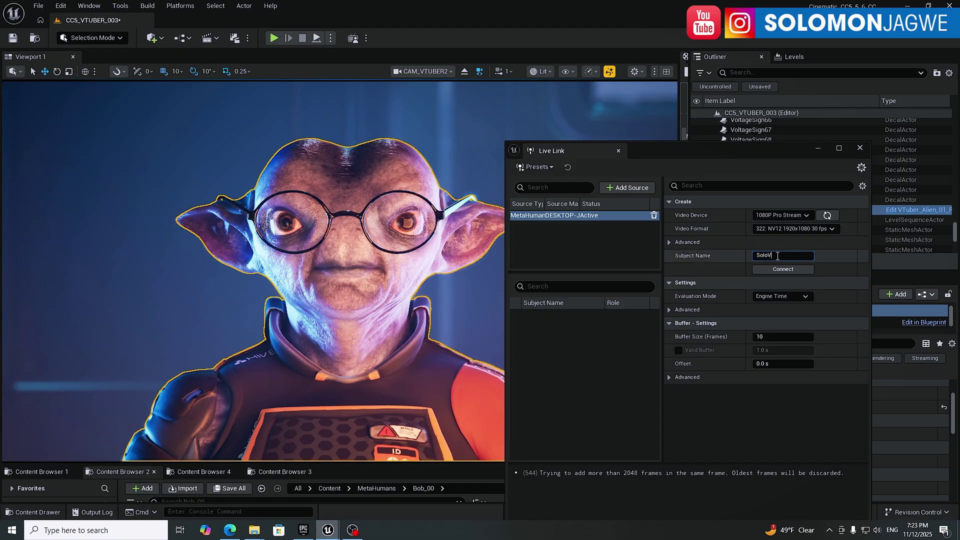
type("SoloVtuber")
key("Return")
left_click(800, 270)
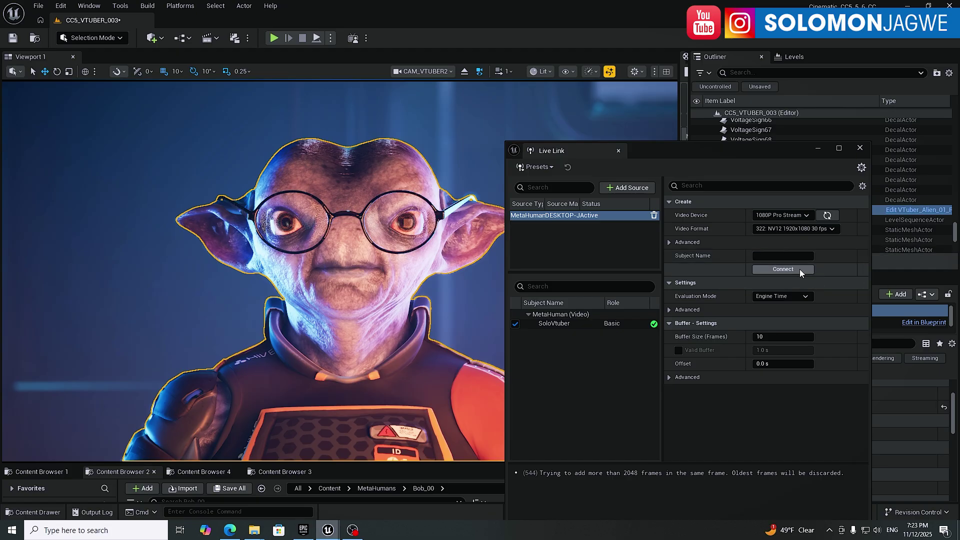
left_click(565, 323)
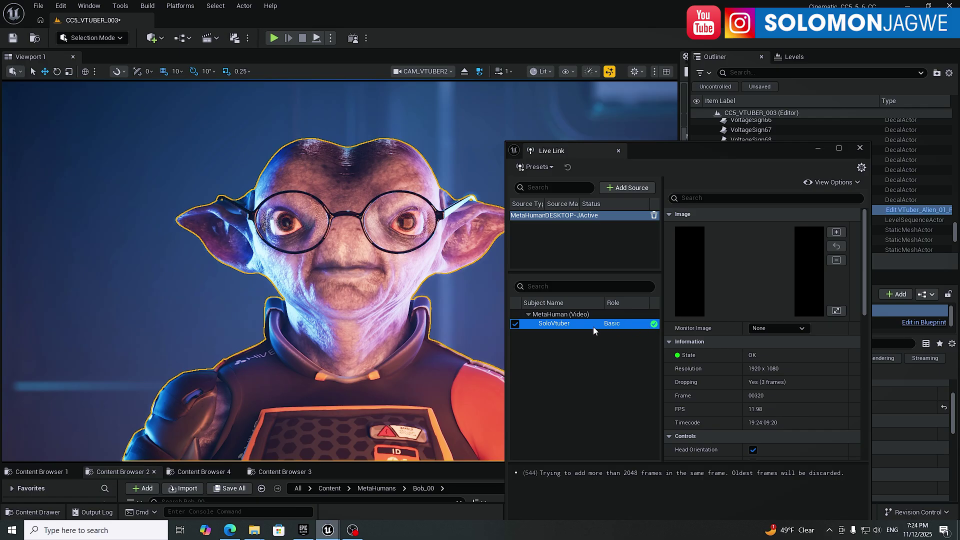
mouse_move(652, 328)
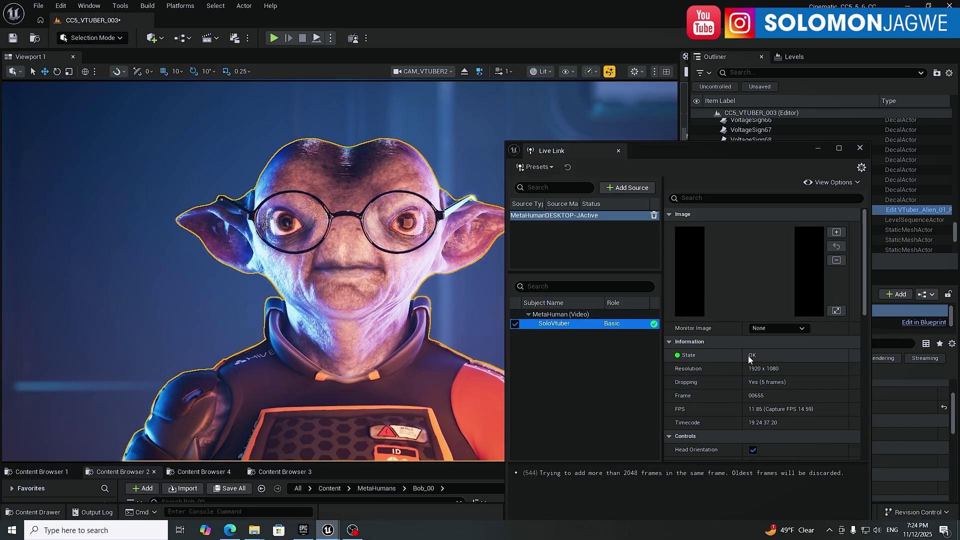
Tick Use MH Animator on the alien and set its MH Animator Subject Name to SoloVtuber
left_click(818, 149)
left_click(817, 150)
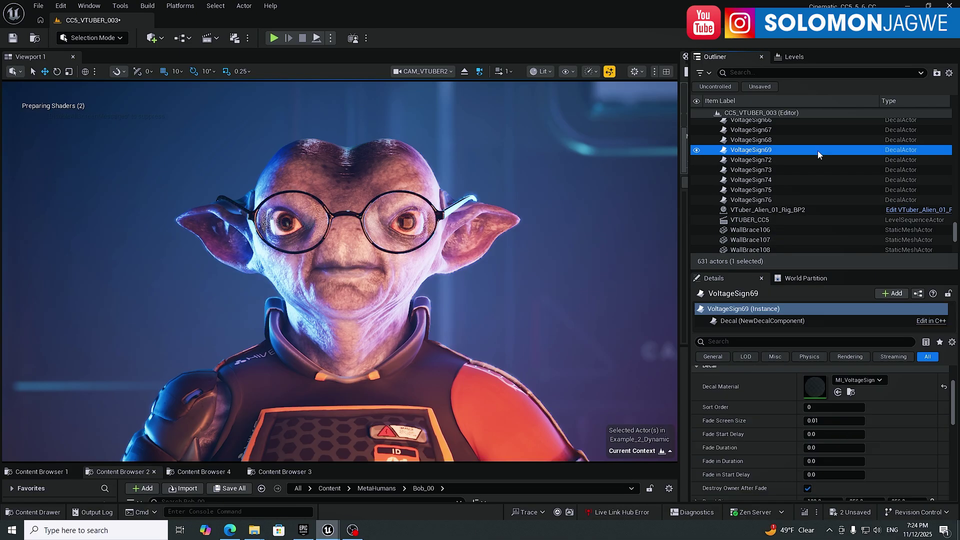
left_click(311, 245)
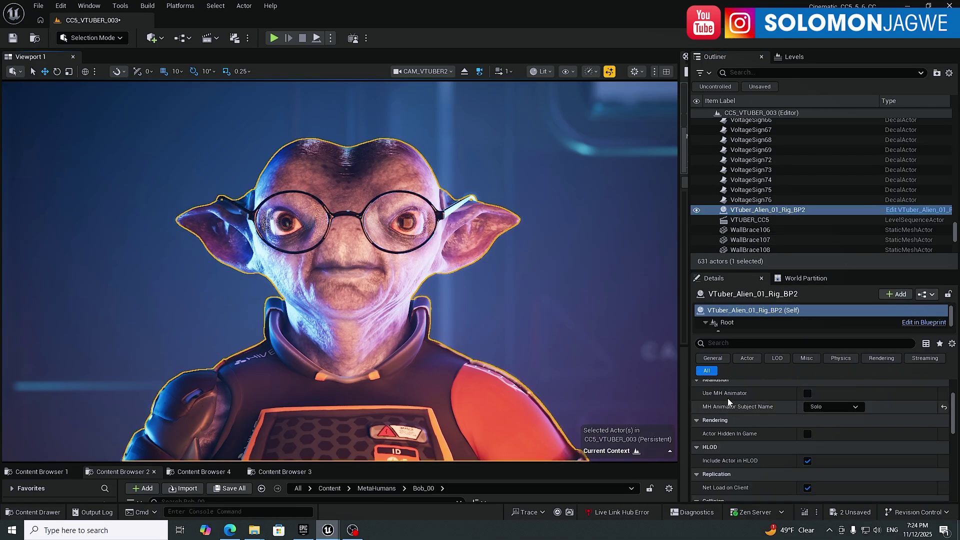
left_click(808, 394)
left_click(855, 409)
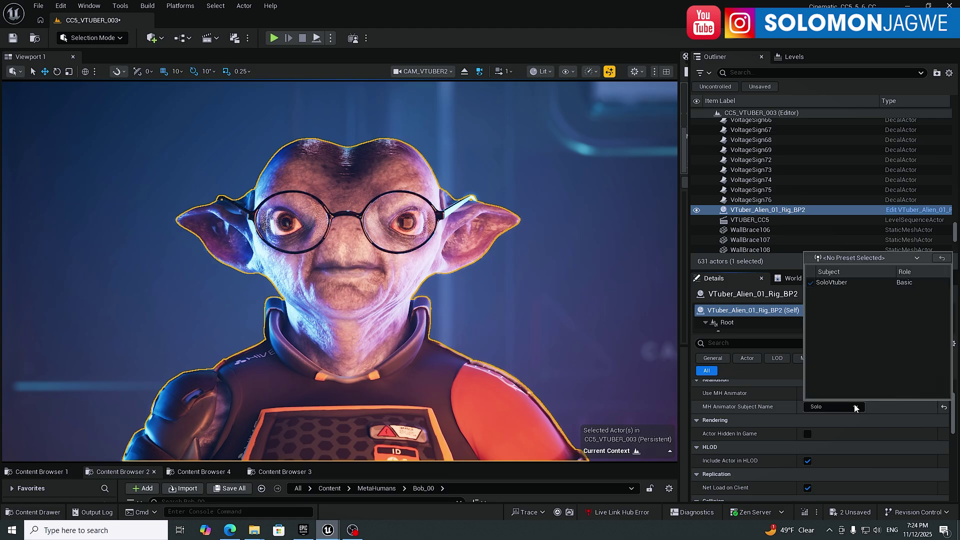
left_click(832, 284)
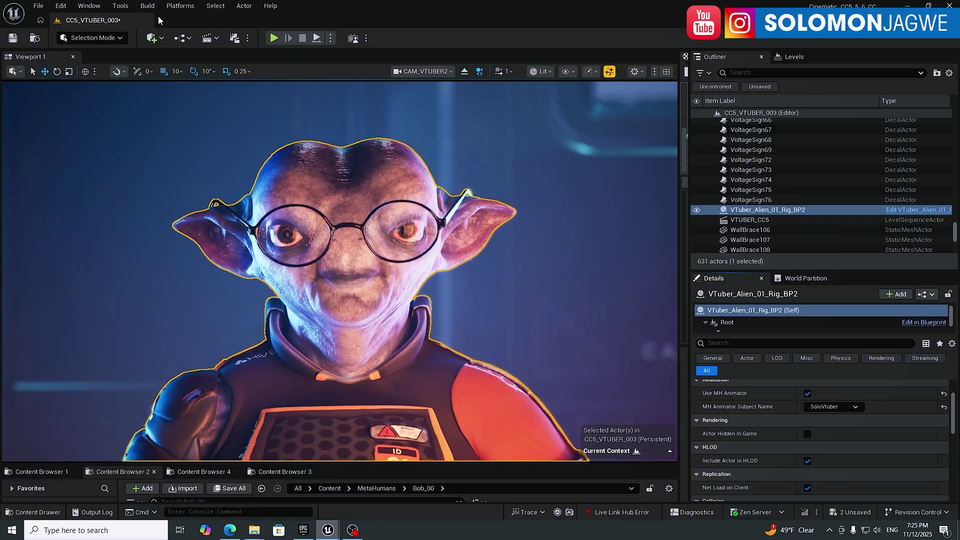
Start the Ingest Server and Live Link Hub from Tools, moving the driver warning aside
left_click(121, 6)
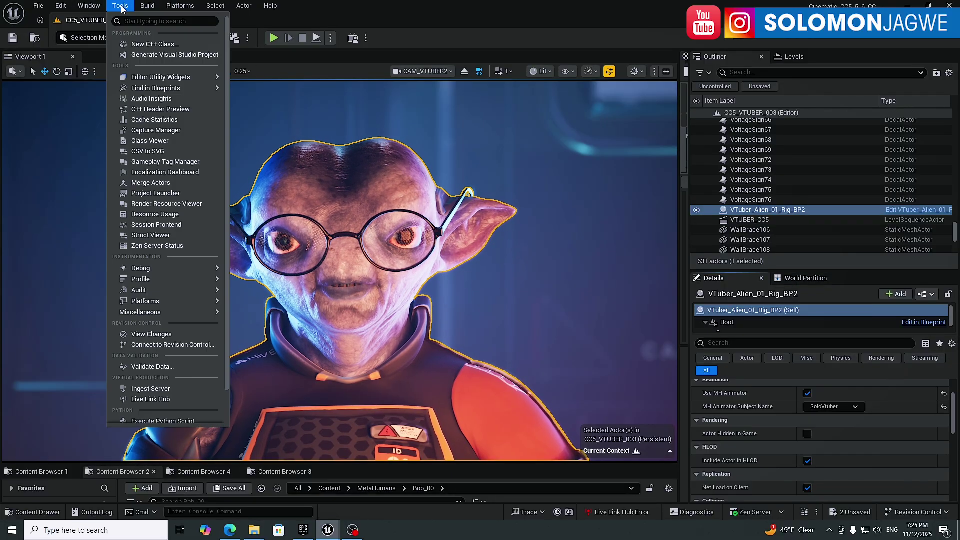
left_click(157, 391)
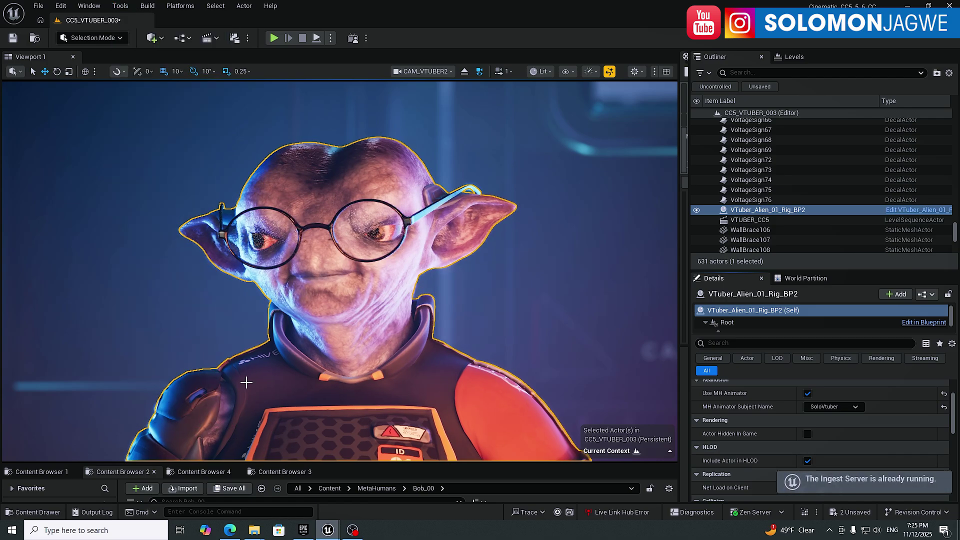
left_click(121, 6)
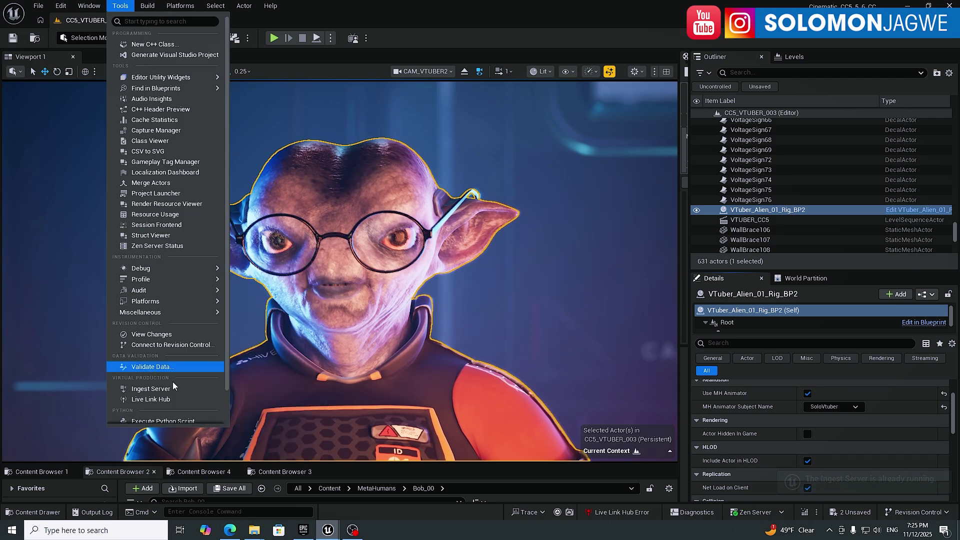
left_click(163, 400)
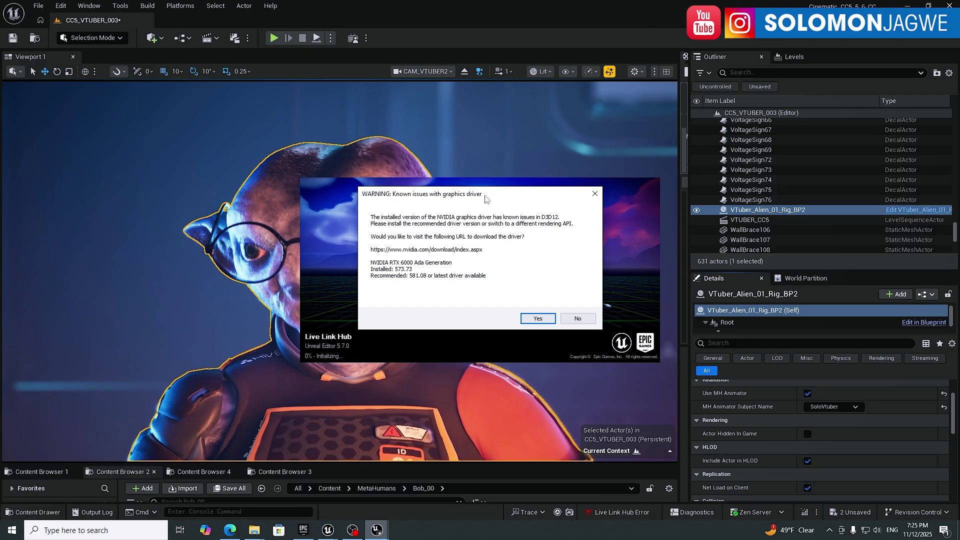
left_click_drag(479, 195, 173, 204)
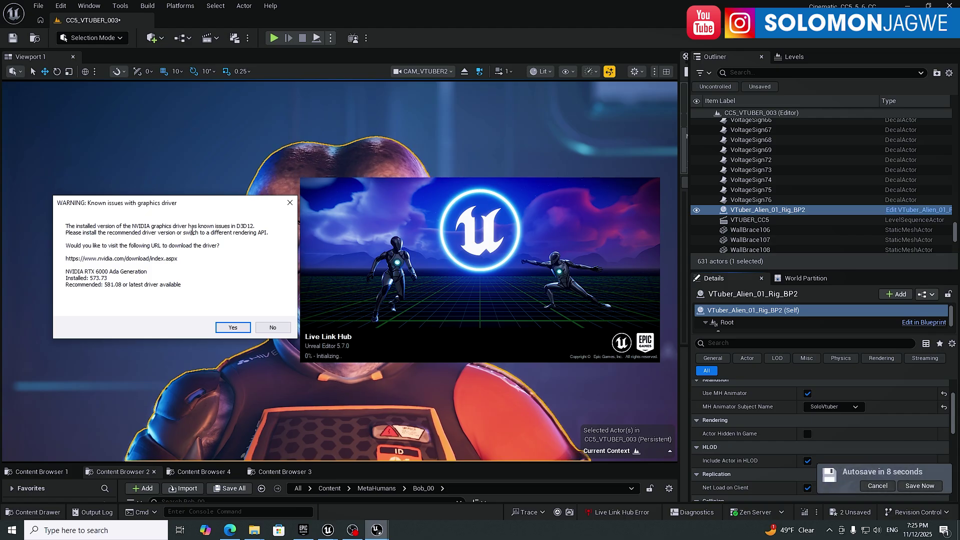
Cancel the pending autosave and bring the NVIDIA driver warning back in front
left_click(876, 486)
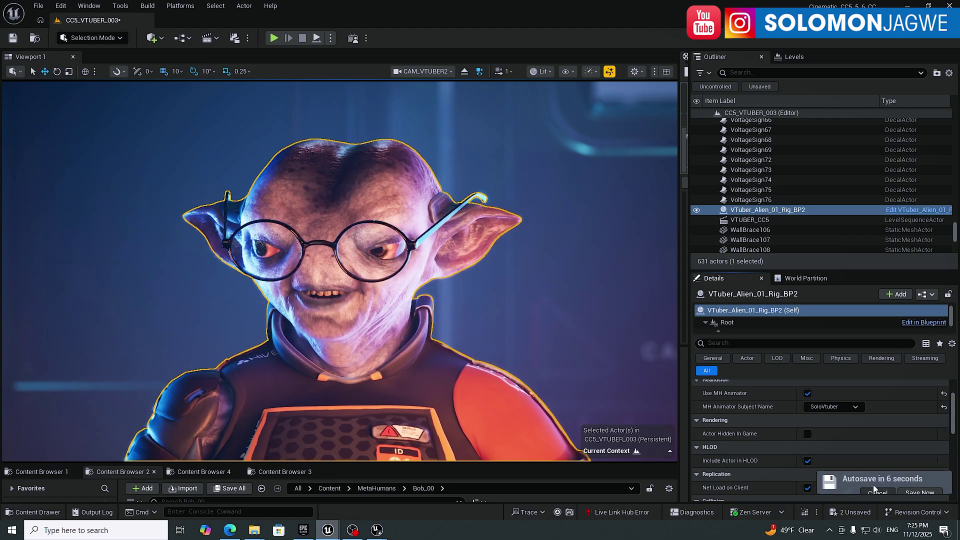
mouse_move(391, 529)
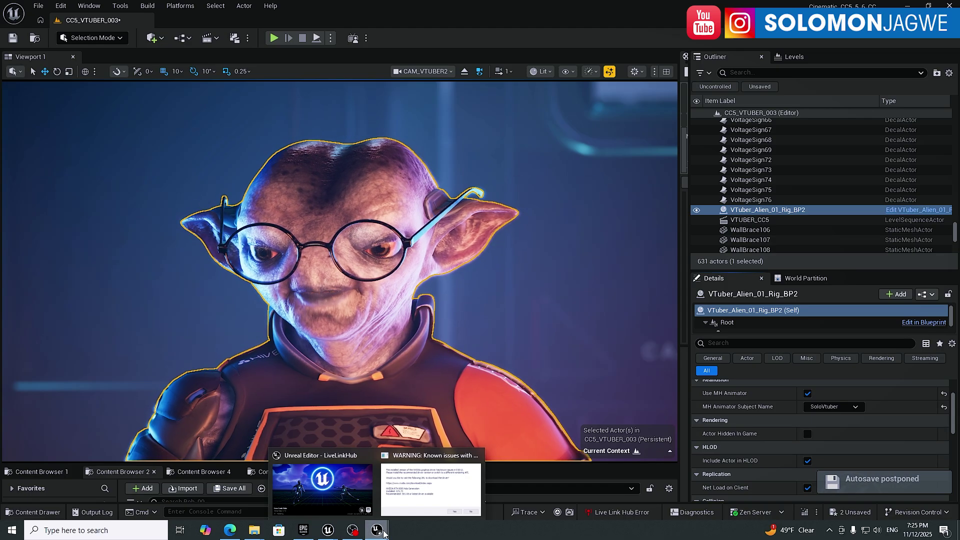
left_click(431, 488)
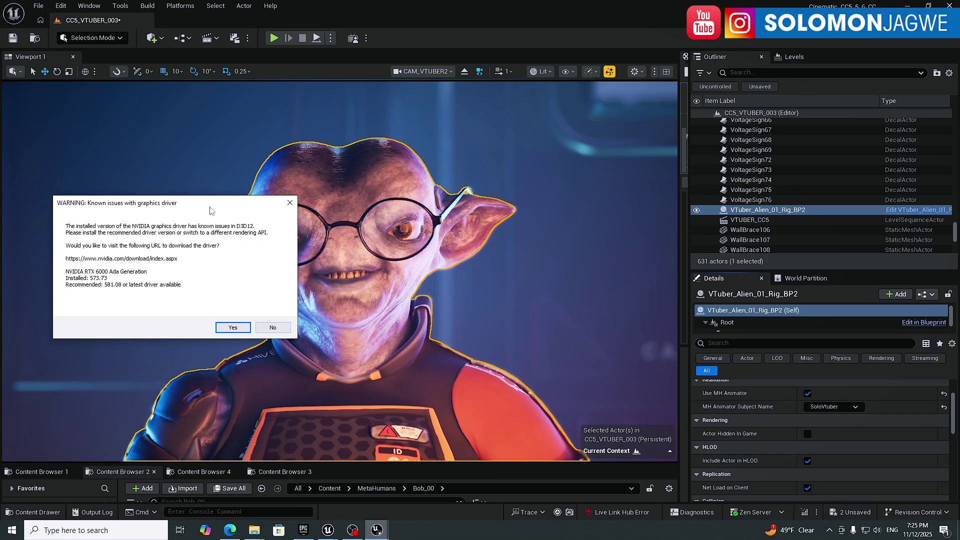
left_click_drag(210, 210, 231, 214)
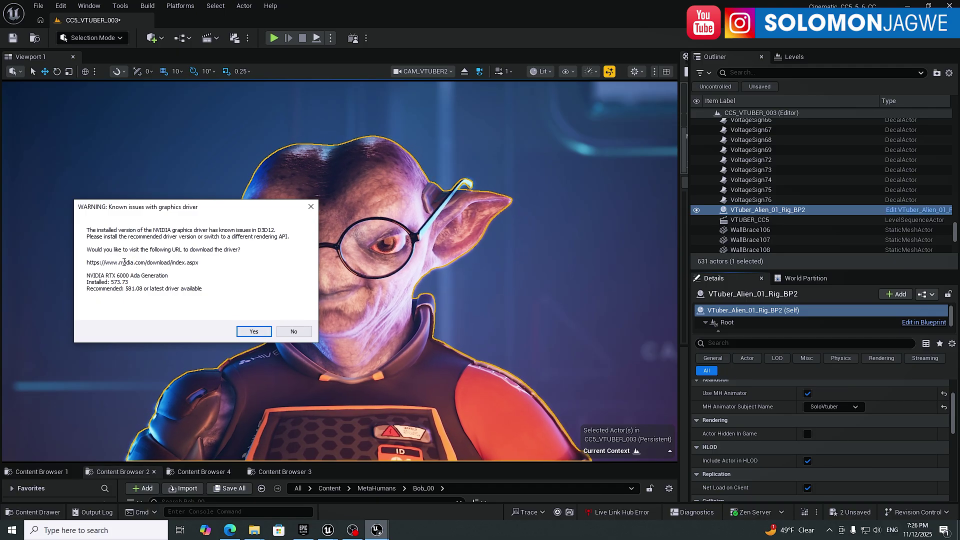
Accept the driver warning to open NVIDIA's Drivers page in Edge and scroll through it
left_click(254, 331)
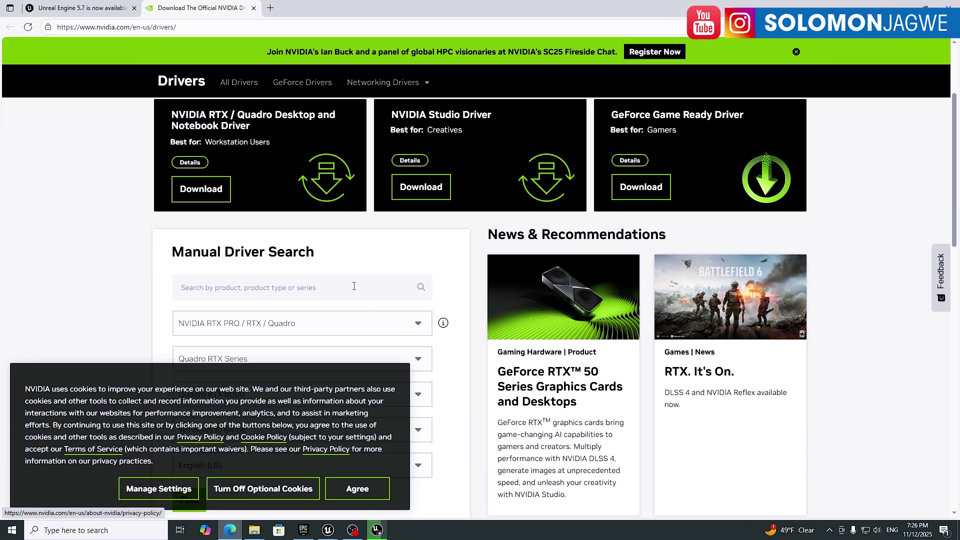
scroll(442, 302, "down", 2)
scroll(441, 300, "down", 1)
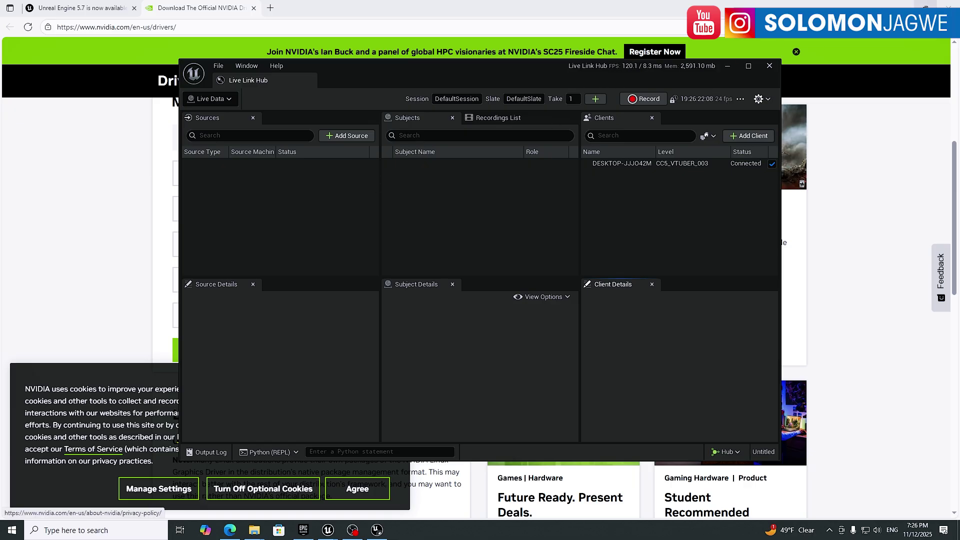
Put Edge away, browse Live Link Hub's source types without adding one, then minimize the hub
left_click(880, 7)
left_click(904, 9)
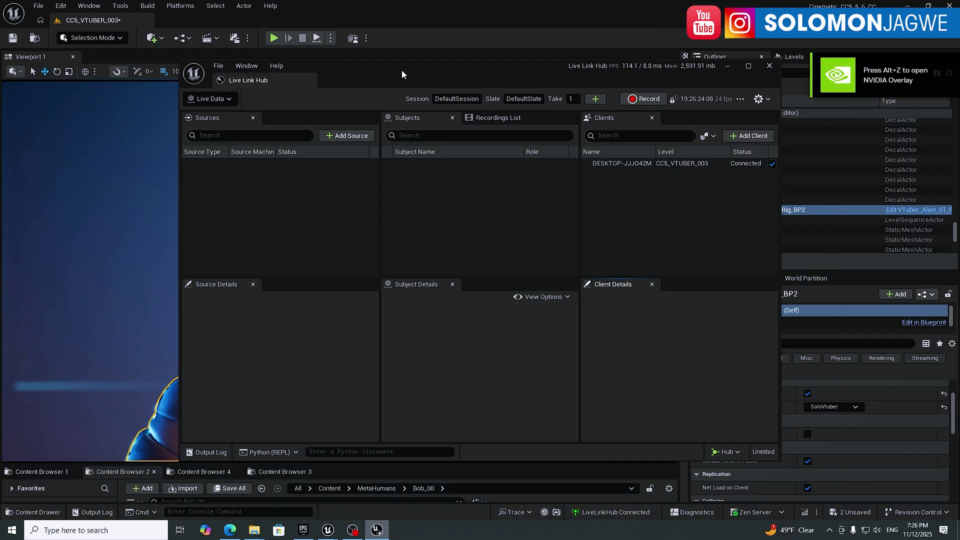
left_click_drag(401, 70, 346, 114)
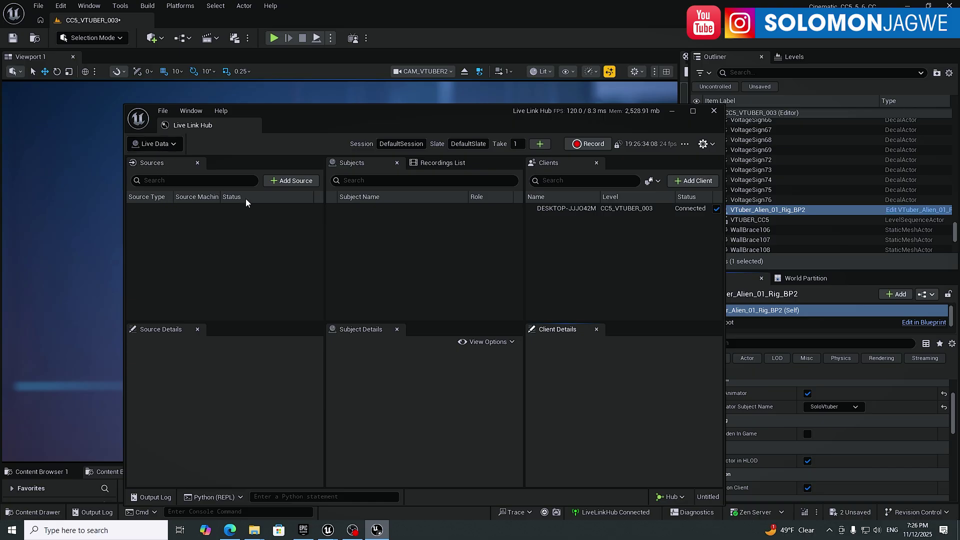
left_click(280, 180)
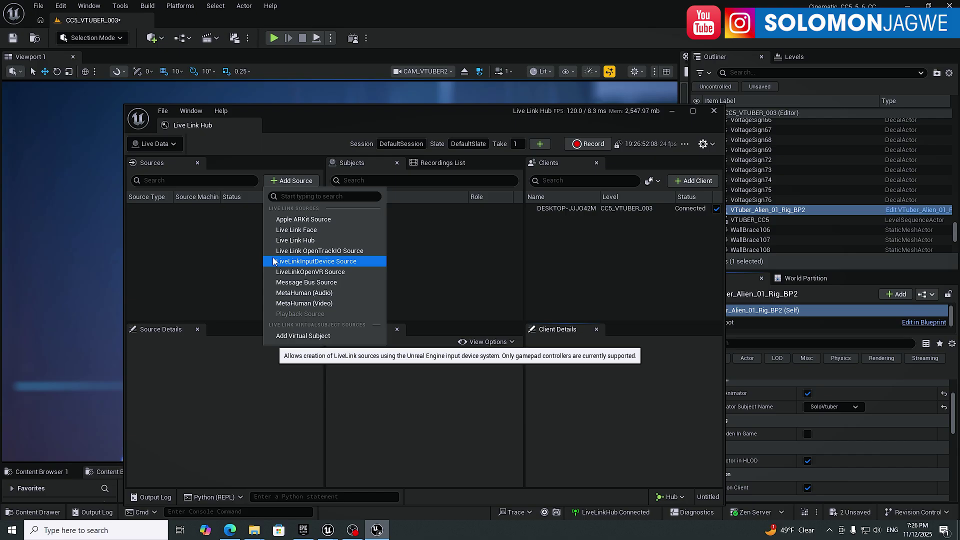
left_click(247, 233)
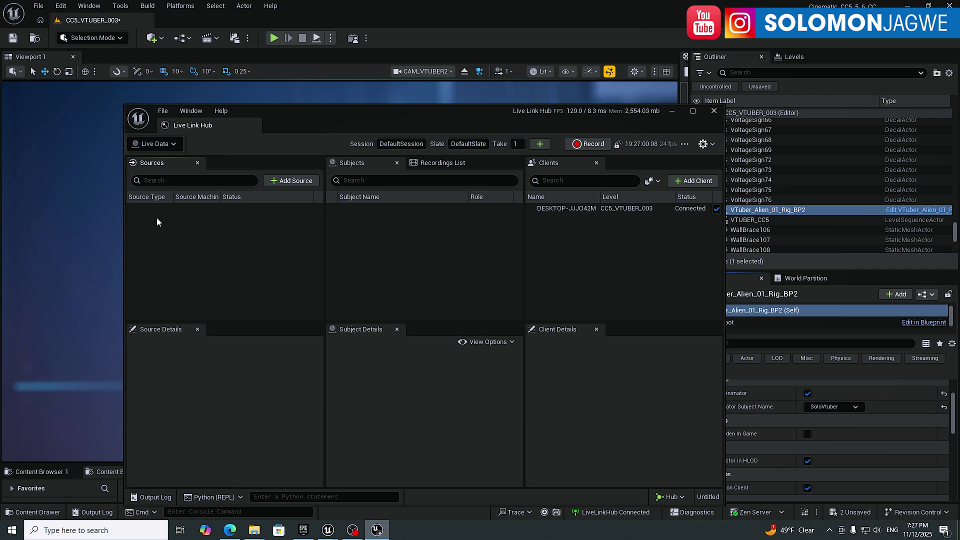
left_click(671, 112)
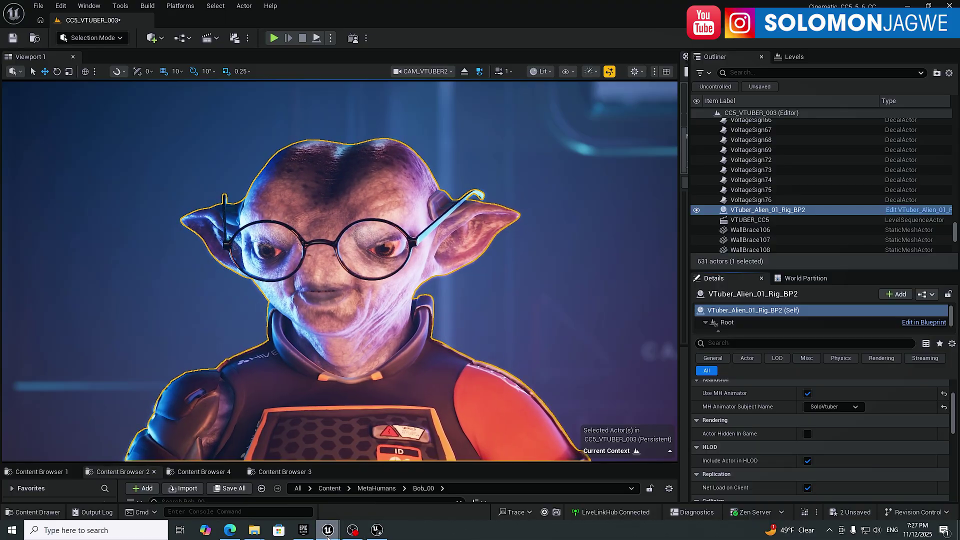
Bring up the Bob_00 MetaHuman character editor and play its idle animation preview
mouse_move(327, 530)
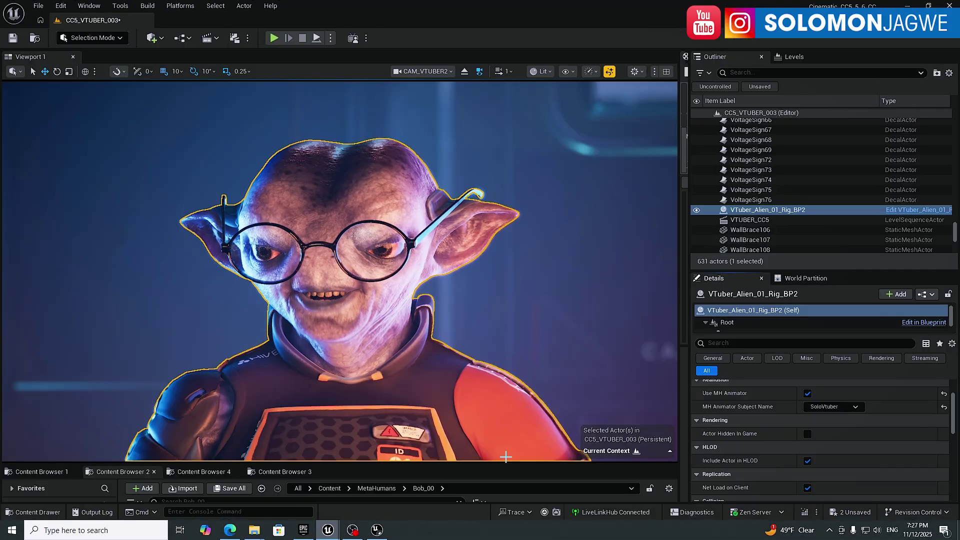
left_click(506, 457)
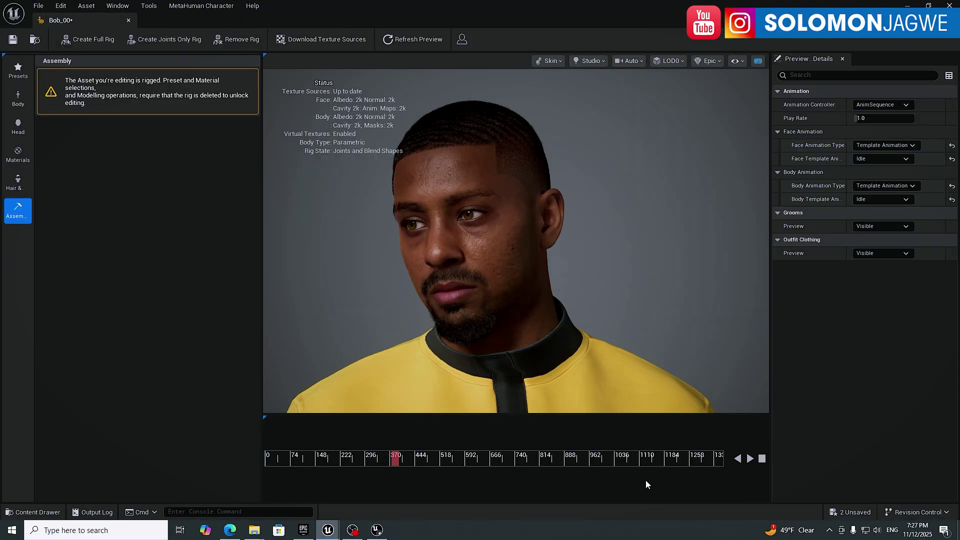
left_click(750, 458)
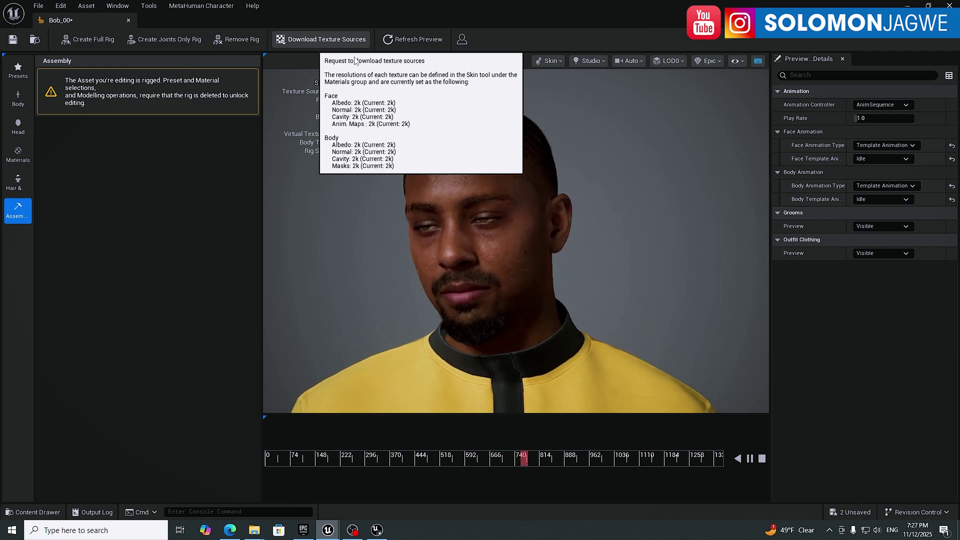
Request the Bob_00 texture source download and zoom the viewport in and out on the character
left_click(313, 40)
scroll(476, 208, "up", 5)
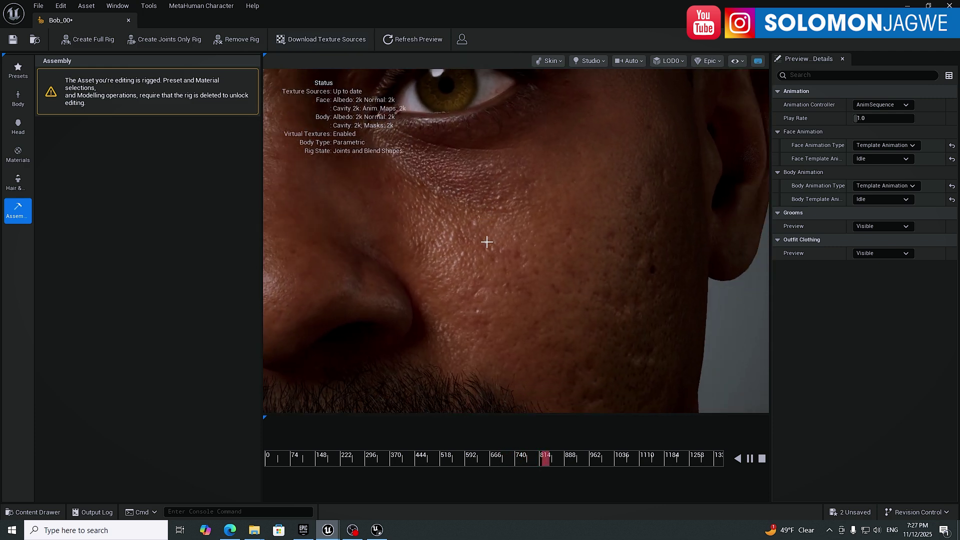
scroll(513, 250, "down", 2)
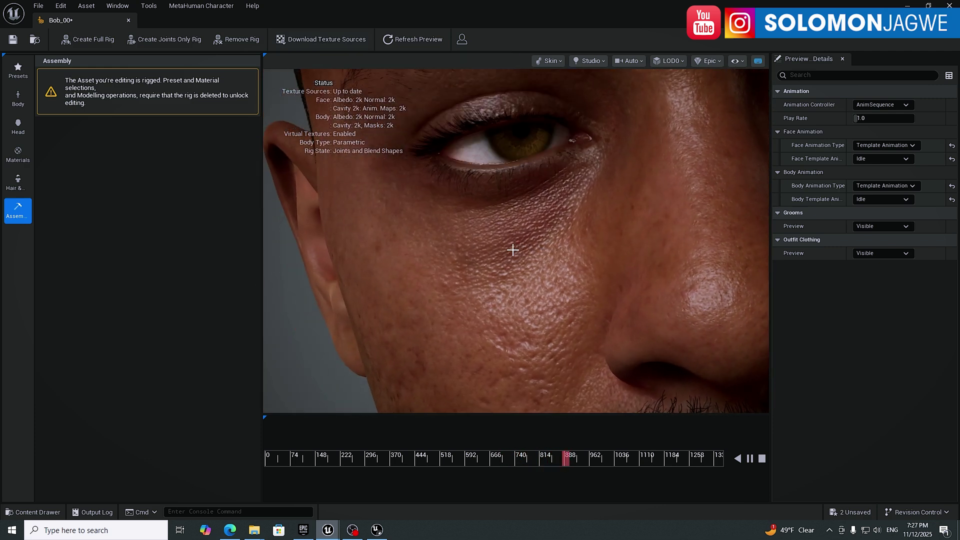
scroll(512, 250, "down", 3)
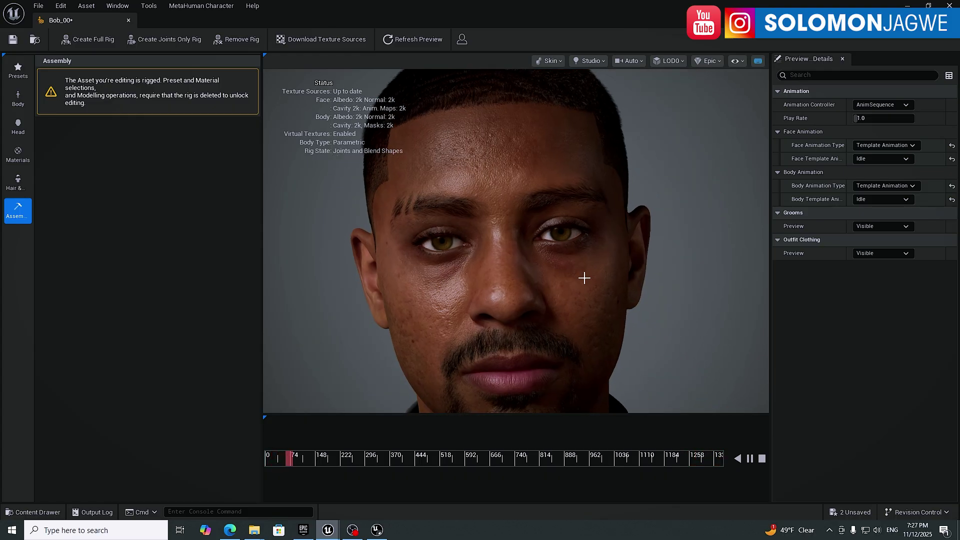
scroll(583, 276, "up", 5)
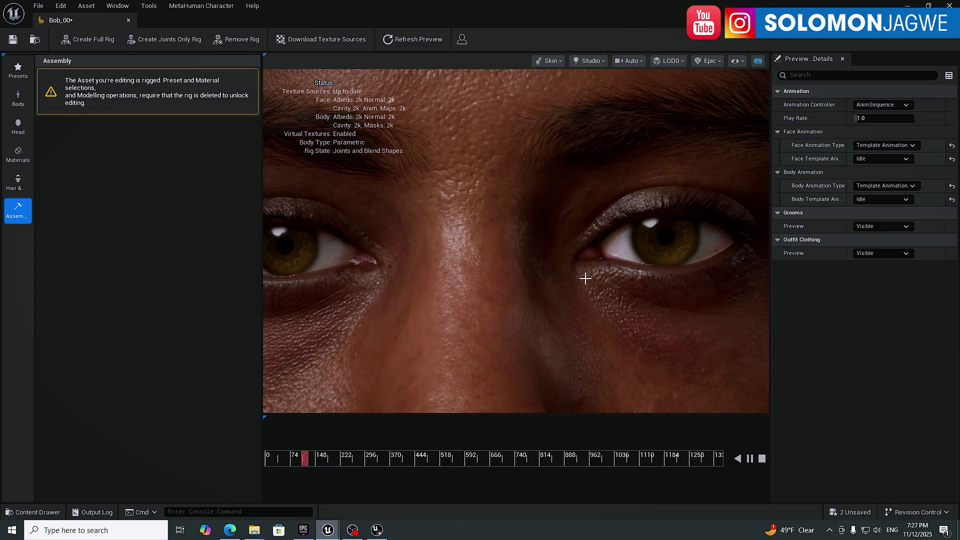
scroll(584, 278, "down", 5)
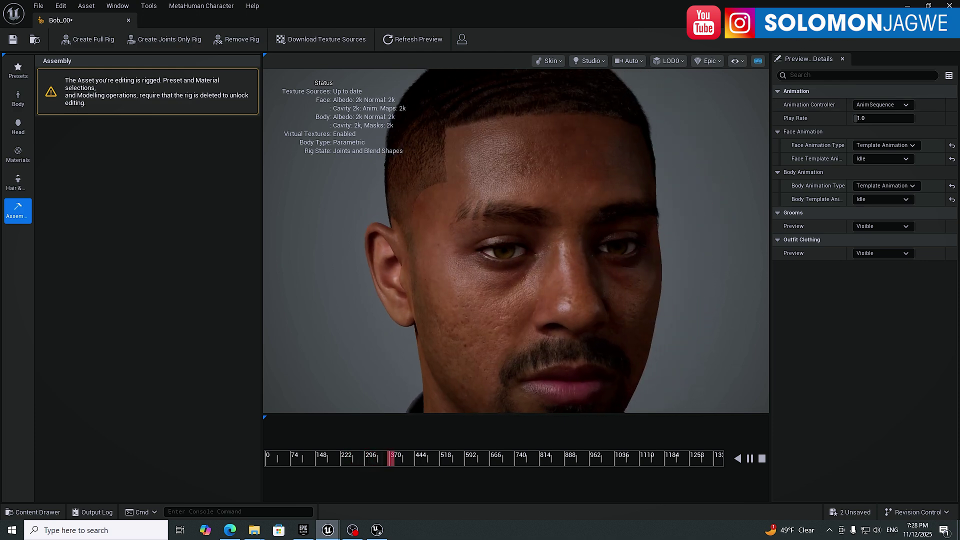
Stop the Bob_00 preview, then add and discard an uninstalled 5.3.2 engine version slot
left_click(762, 459)
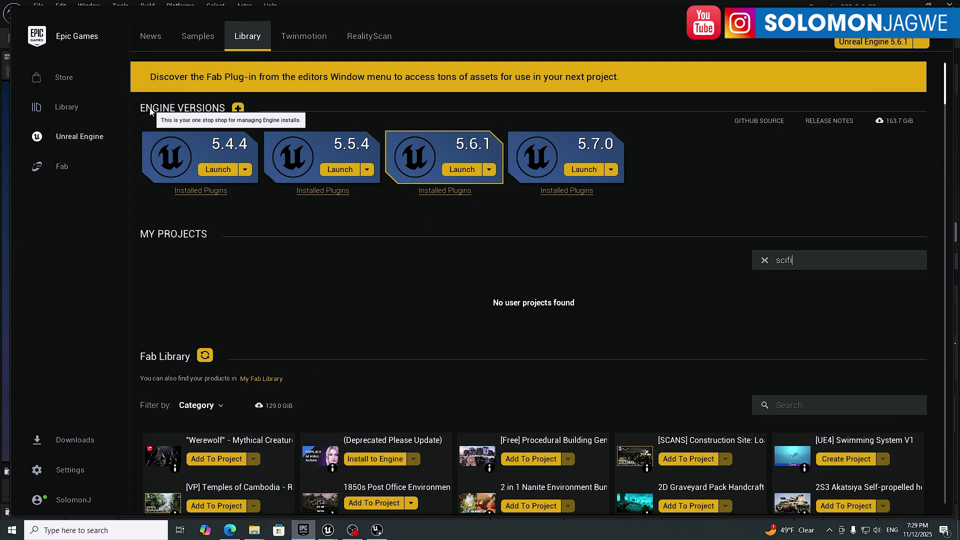
left_click(238, 109)
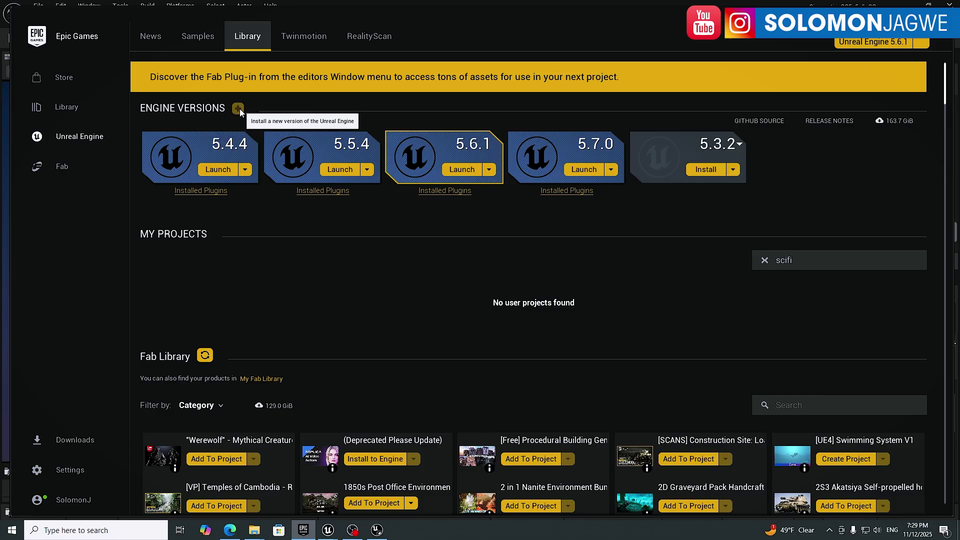
left_click(740, 145)
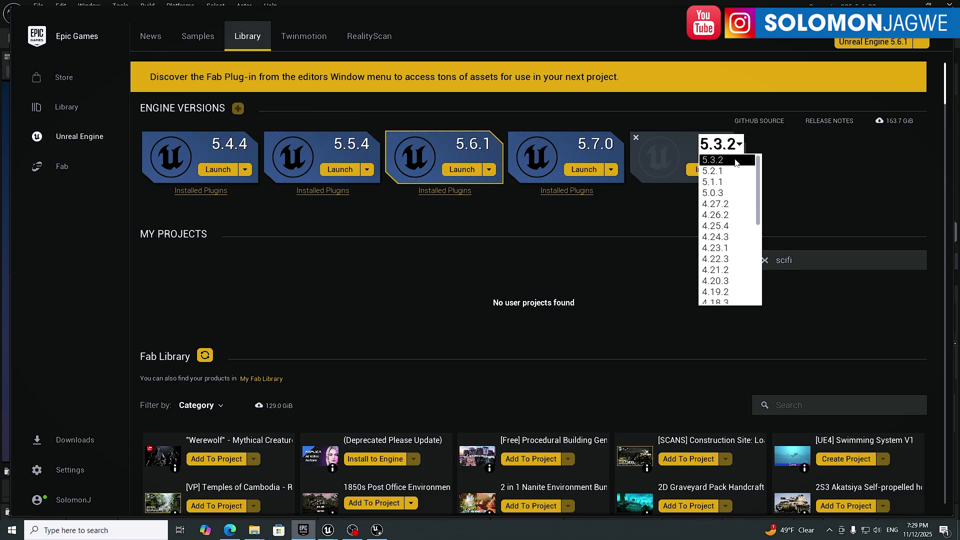
left_click(777, 154)
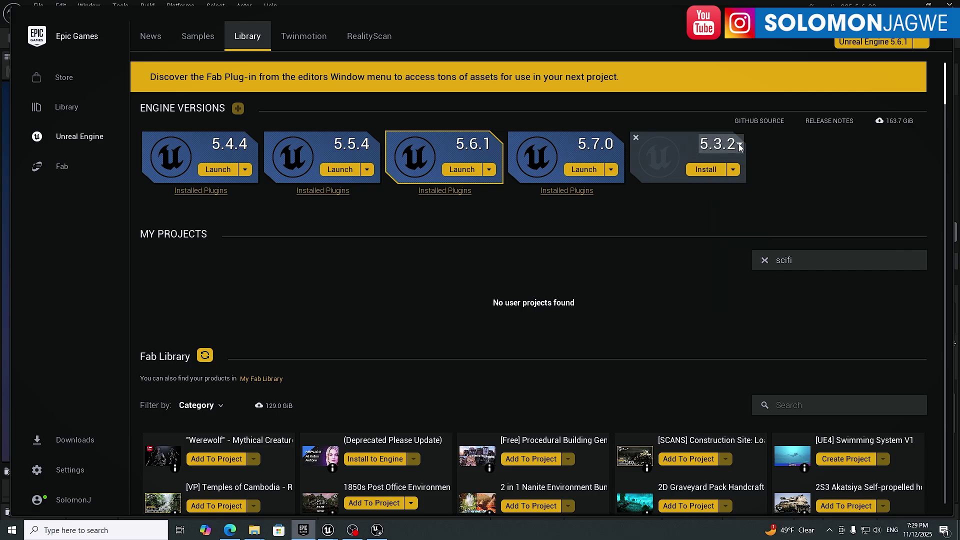
left_click(636, 139)
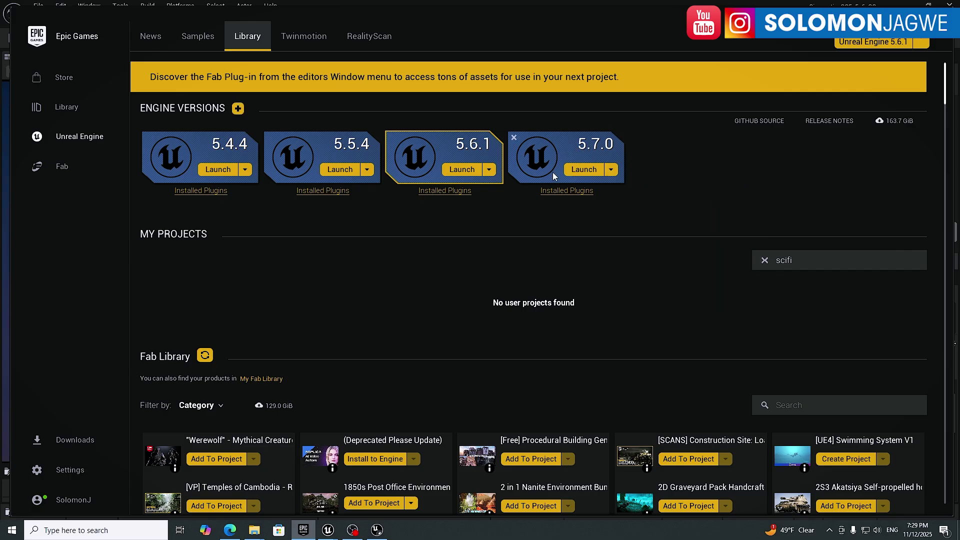
Show the Unreal Engine 5.7.0 installation options, including MetaHuman Creator Core Data
left_click(613, 170)
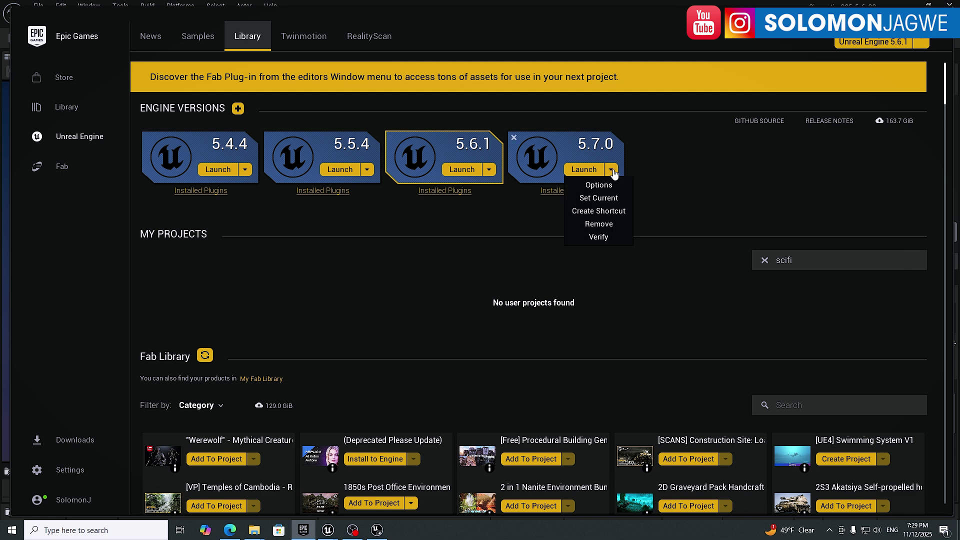
left_click(600, 188)
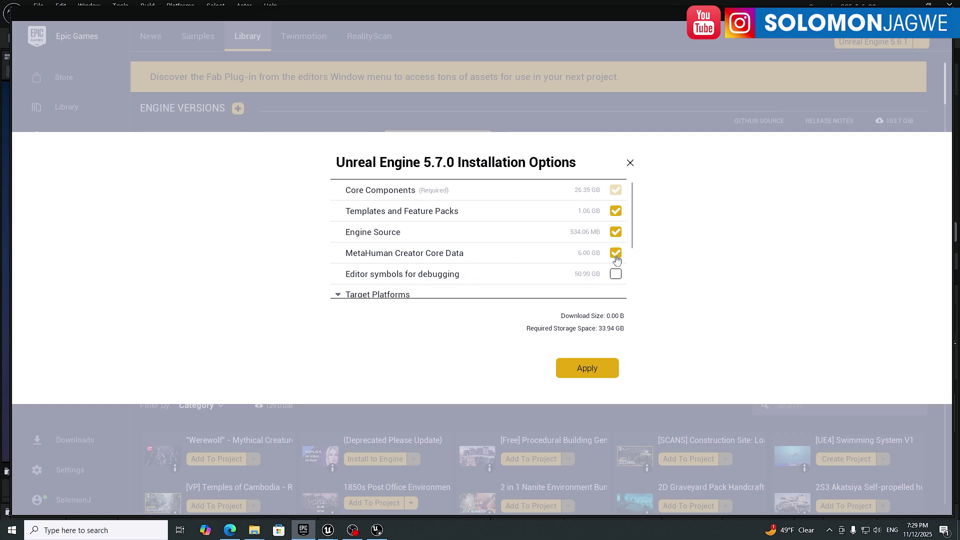
scroll(616, 258, "down", 1)
scroll(616, 257, "up", 1)
Close the 5.7.0 Installation Options unchanged and select the AirGlow plane behind the alien
left_click(630, 163)
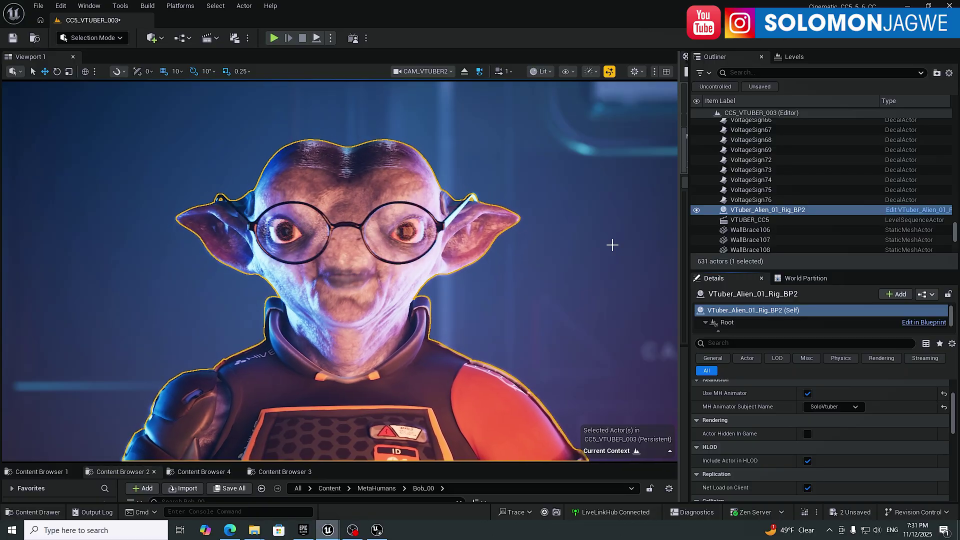
left_click(612, 244)
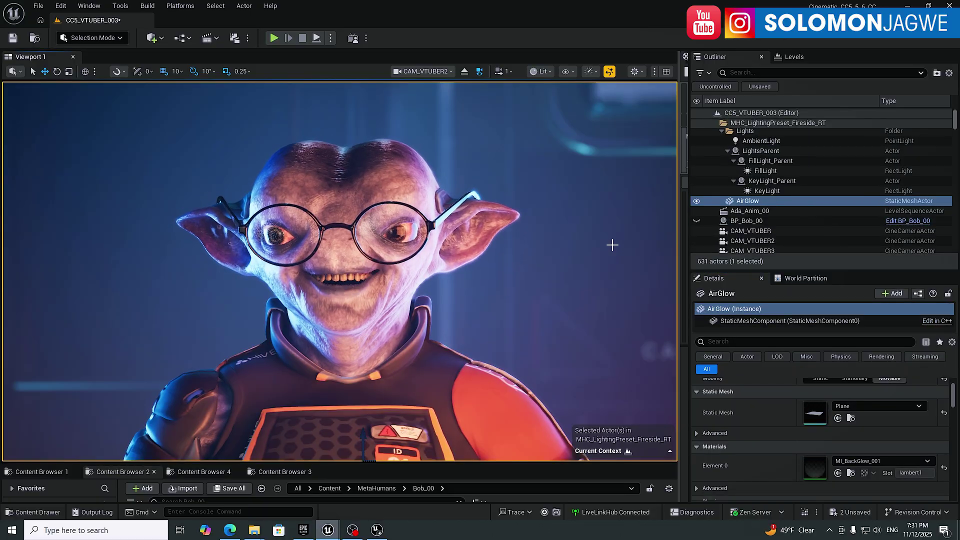